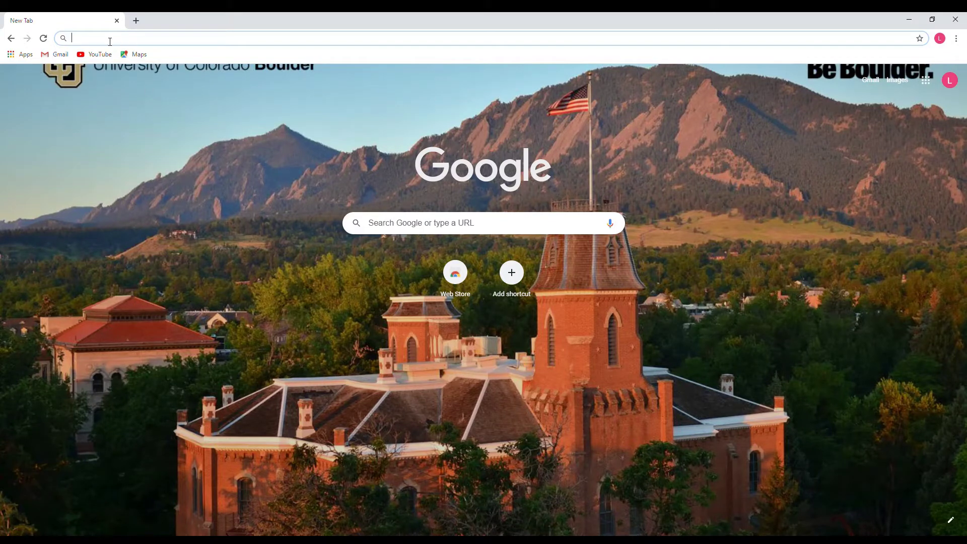
# Go to colorado.edu/admissions/transfer to load CU Boulder's Transfer Applicants page.
pyautogui.write('colorado.')
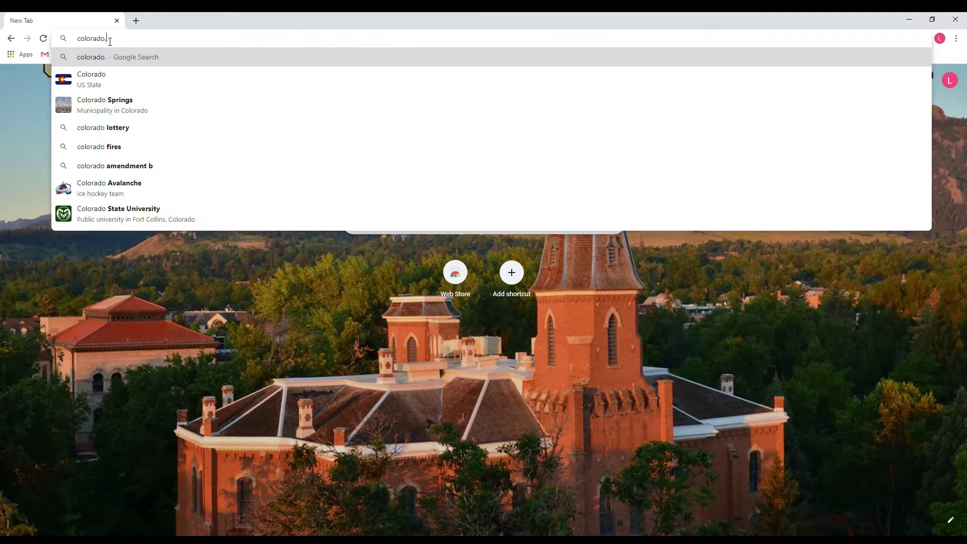
pyautogui.write('edu/admis')
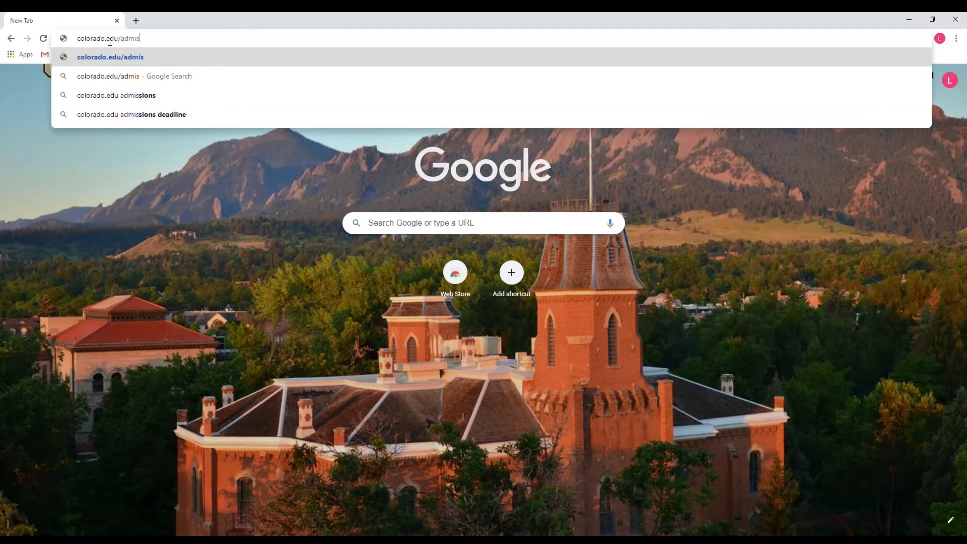
pyautogui.write('sions/tr')
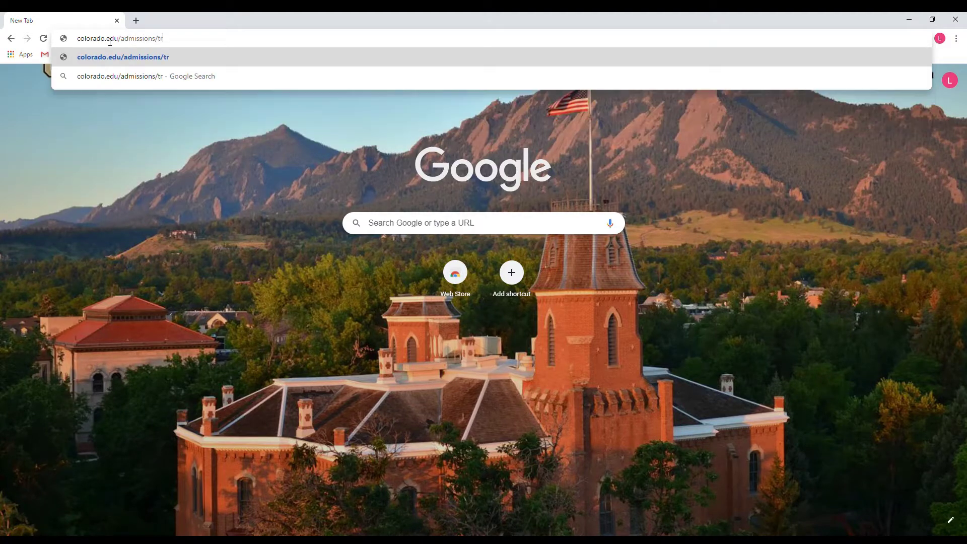
pyautogui.write('ansfer')
pyautogui.press('Return')
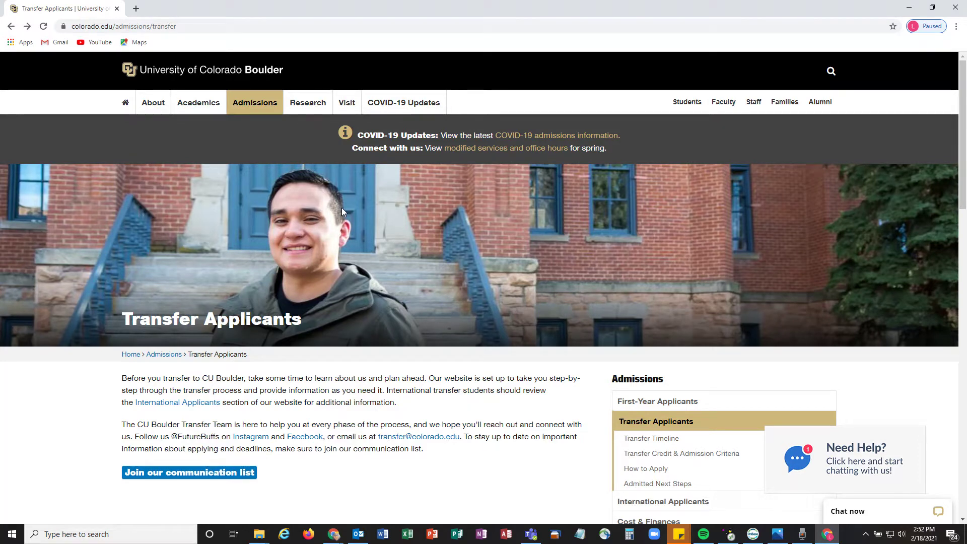
# Scroll through the Transfer Credit Process cards, then start a fresh browser tab.
pyautogui.scroll(-3, 529, 202)
pyautogui.scroll(-6, 537, 211)
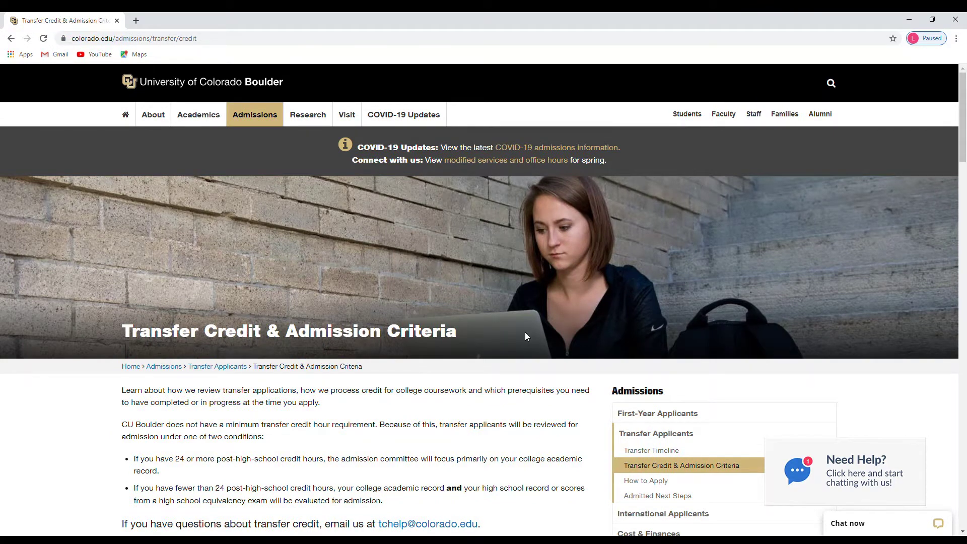
pyautogui.scroll(-4, 526, 335)
pyautogui.scroll(-7, 527, 337)
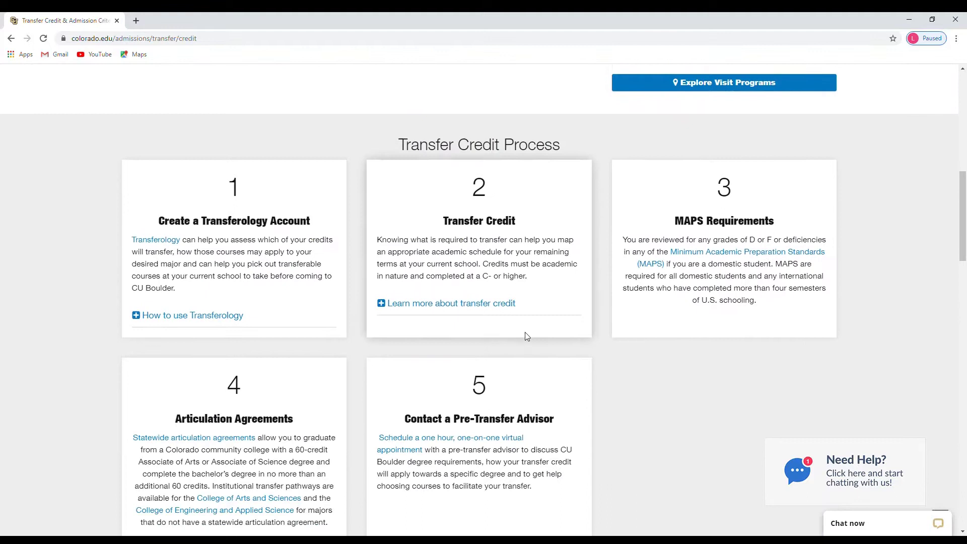
pyautogui.scroll(1, 531, 338)
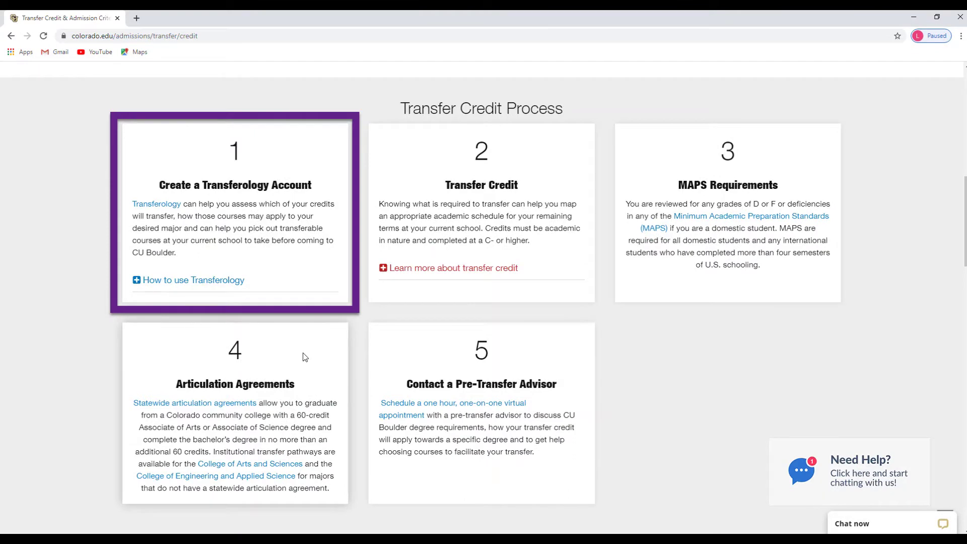
pyautogui.click(156, 203)
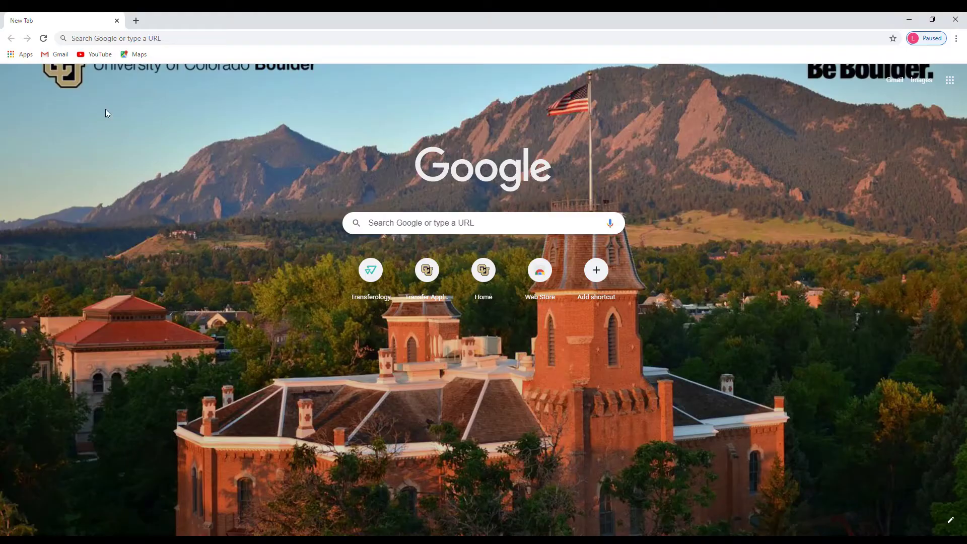
# Go to transferology.com/school/colorado, correcting typos in the address.
pyautogui.click(105, 39)
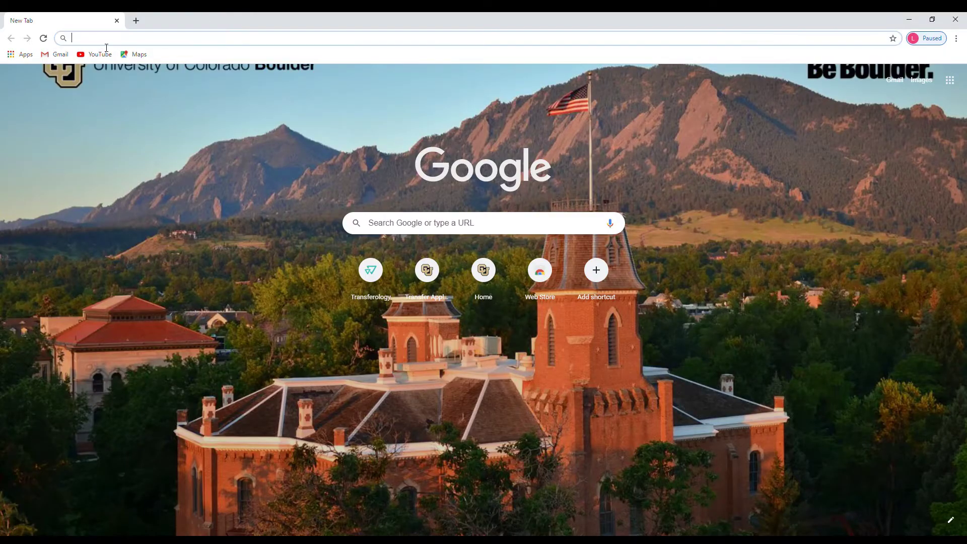
pyautogui.write('Tra')
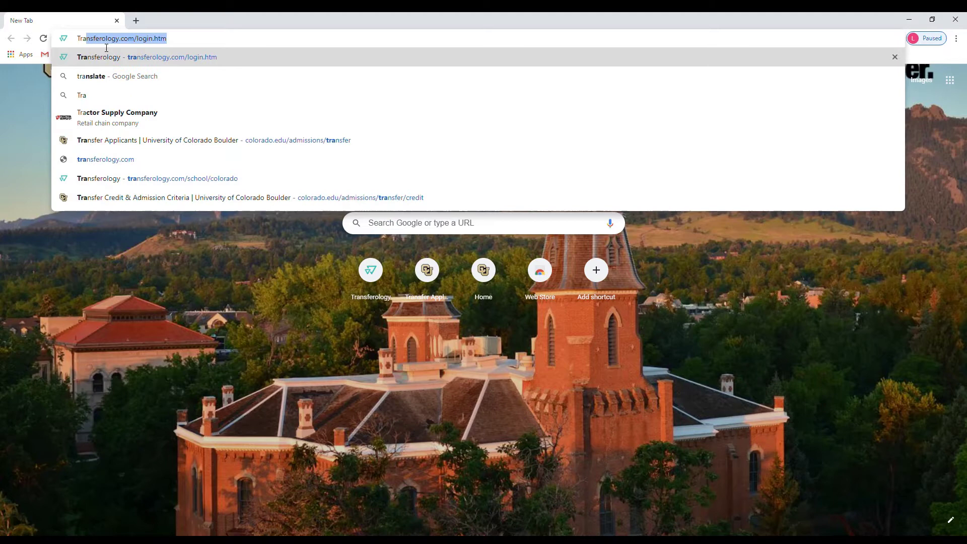
pyautogui.write('ns')
pyautogui.press('BackSpace')
pyautogui.write('nsfer')
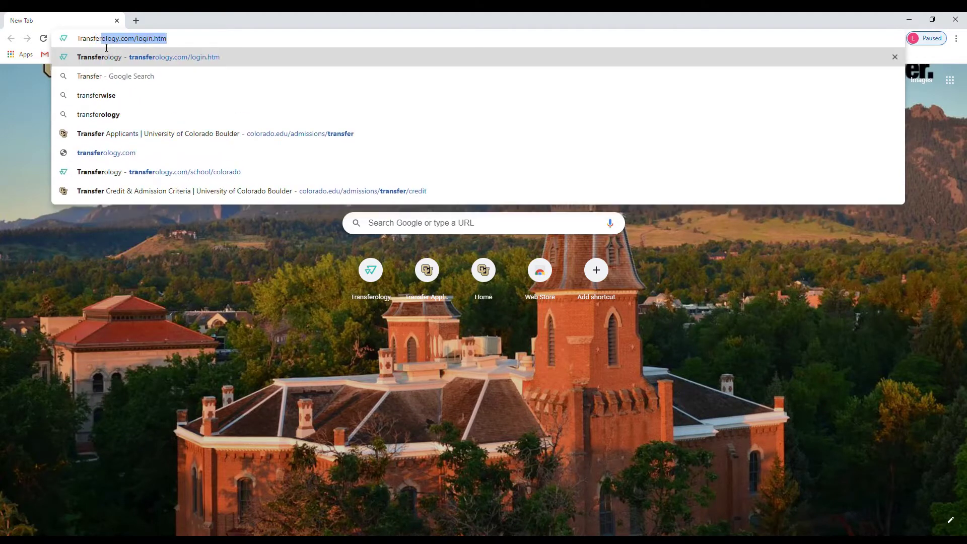
pyautogui.write('ology.com/')
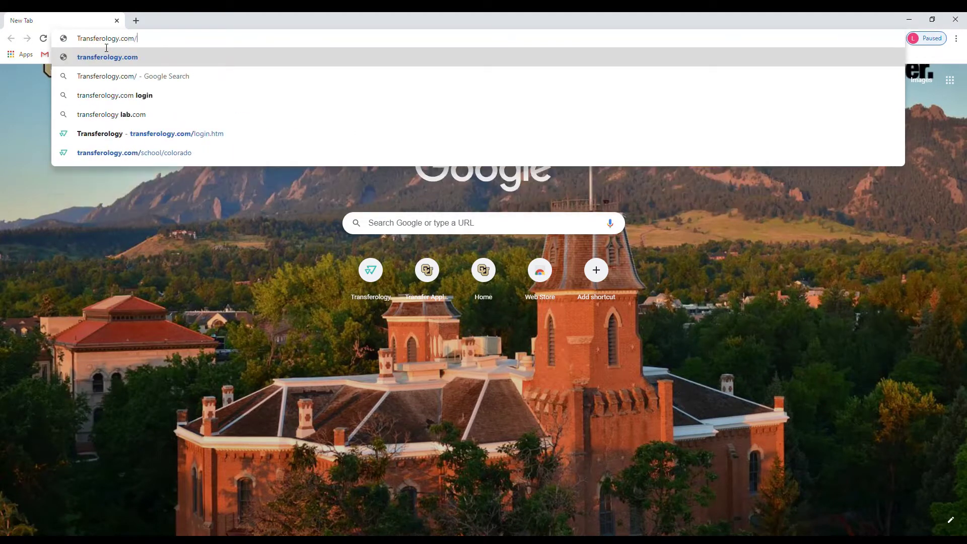
pyautogui.write('school/')
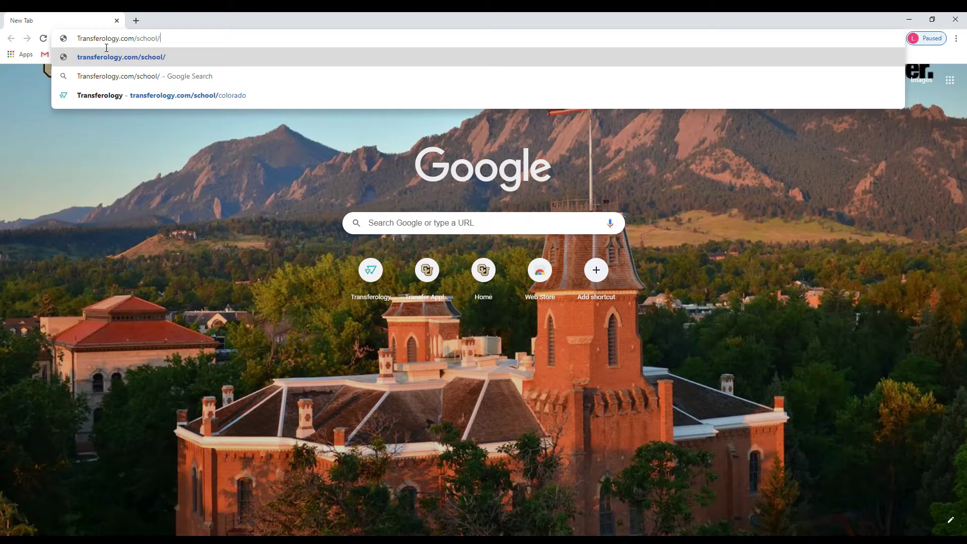
pyautogui.write('coloras')
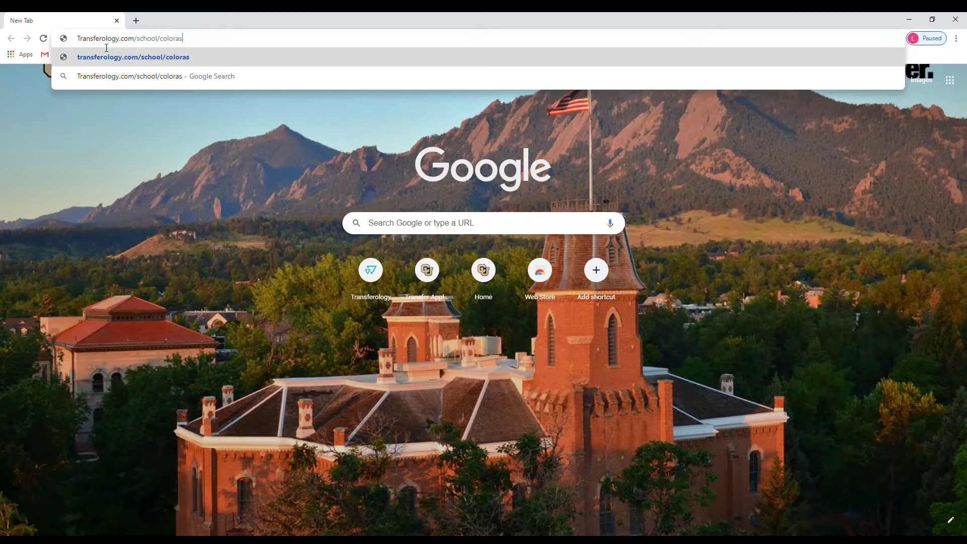
pyautogui.press('BackSpace')
pyautogui.write('do')
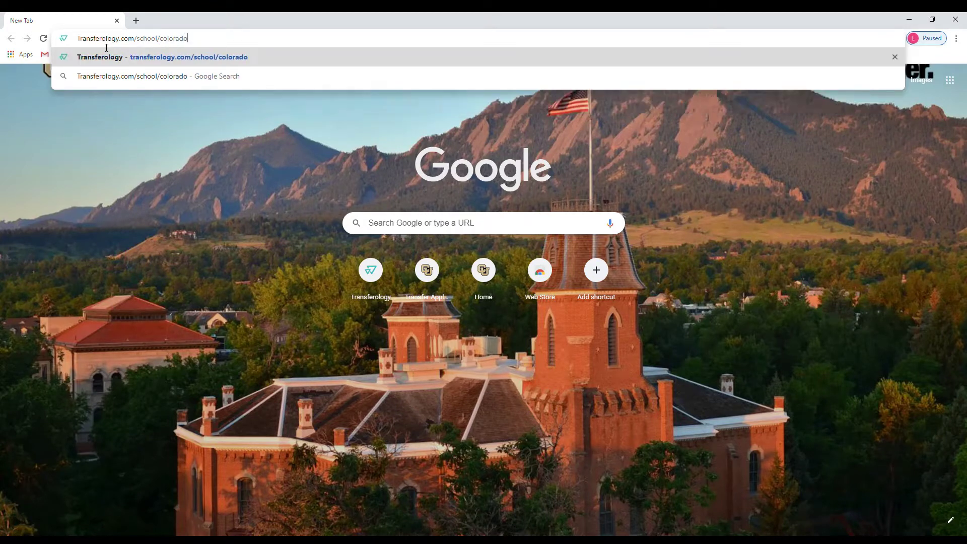
pyautogui.press('Return')
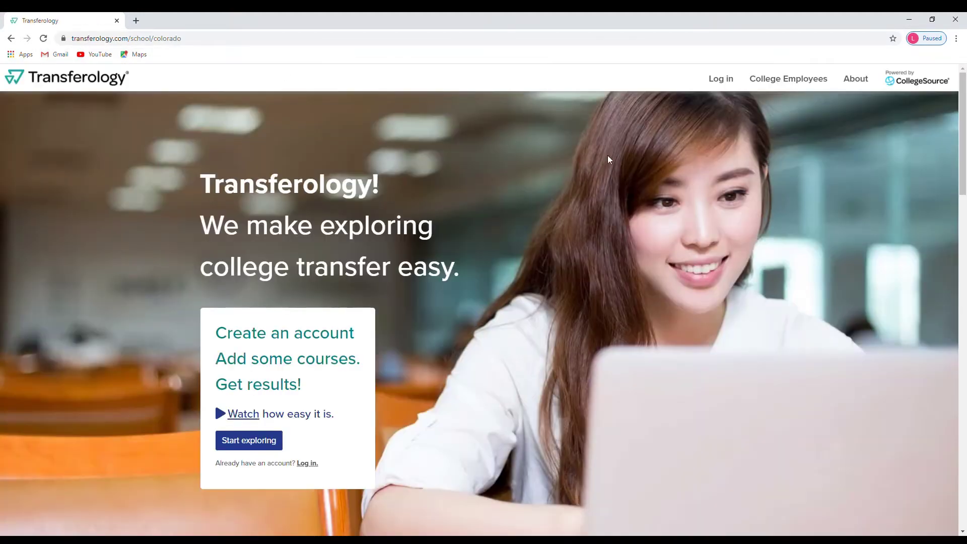
# Begin a free Transferology account, entering the first name, last name and e-mail address.
pyautogui.click(243, 442)
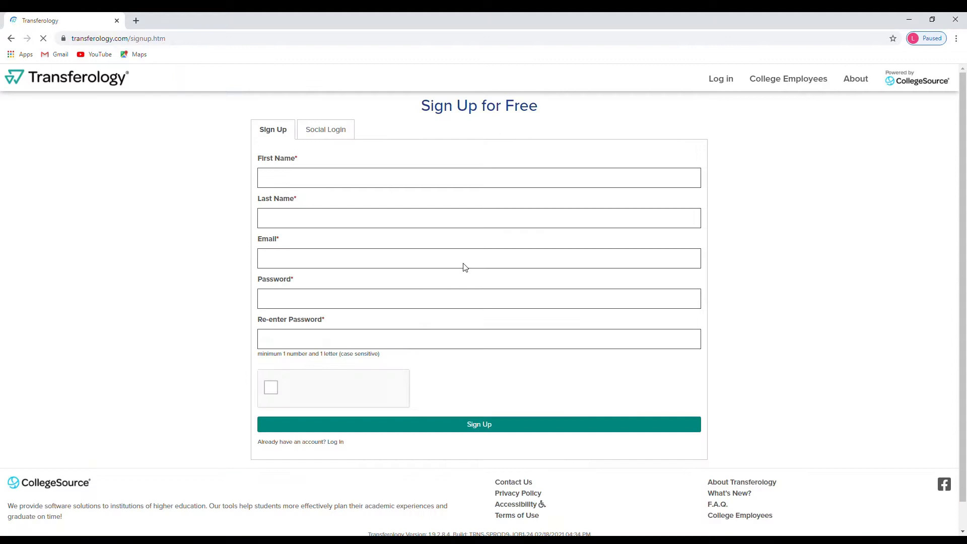
pyautogui.click(300, 185)
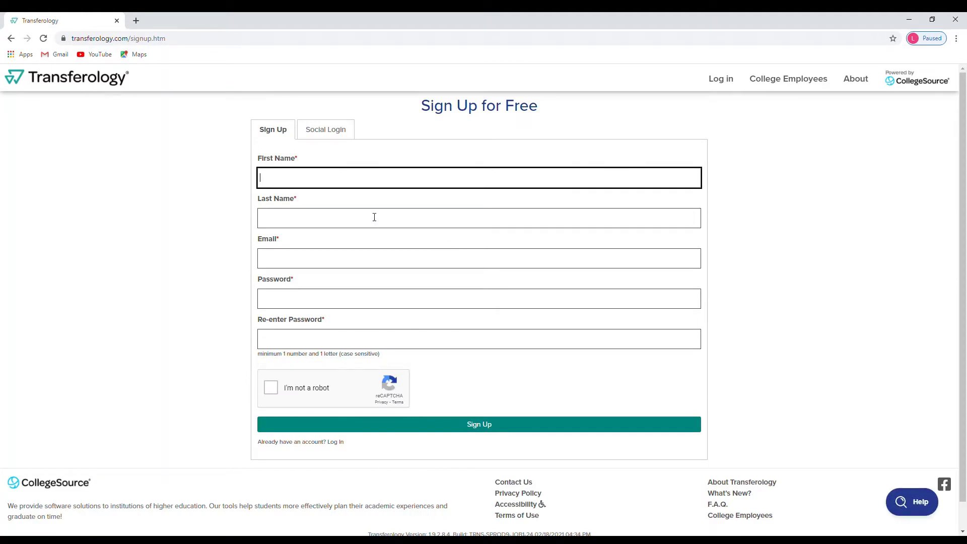
pyautogui.write('Student')
pyautogui.click(374, 217)
pyautogui.write('S')
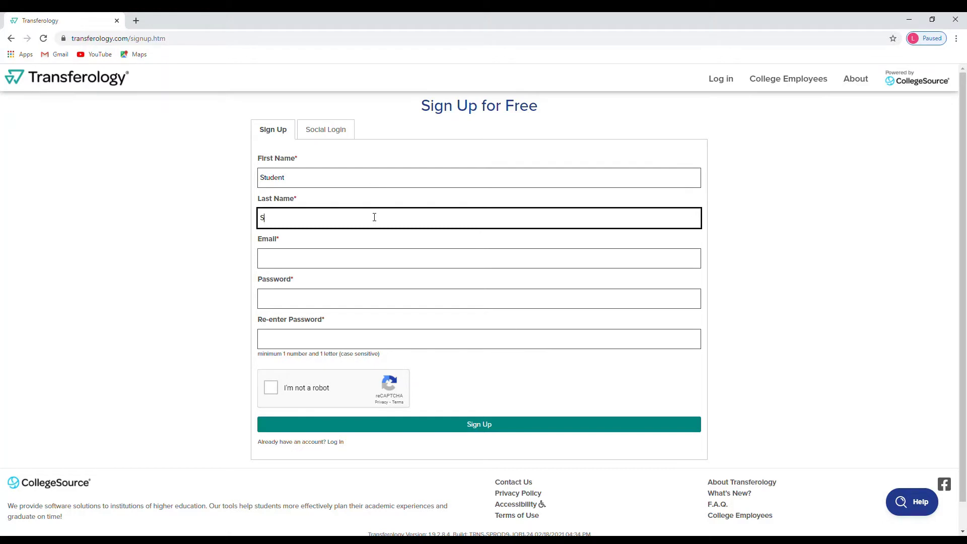
pyautogui.write('tudent')
pyautogui.press('Tab')
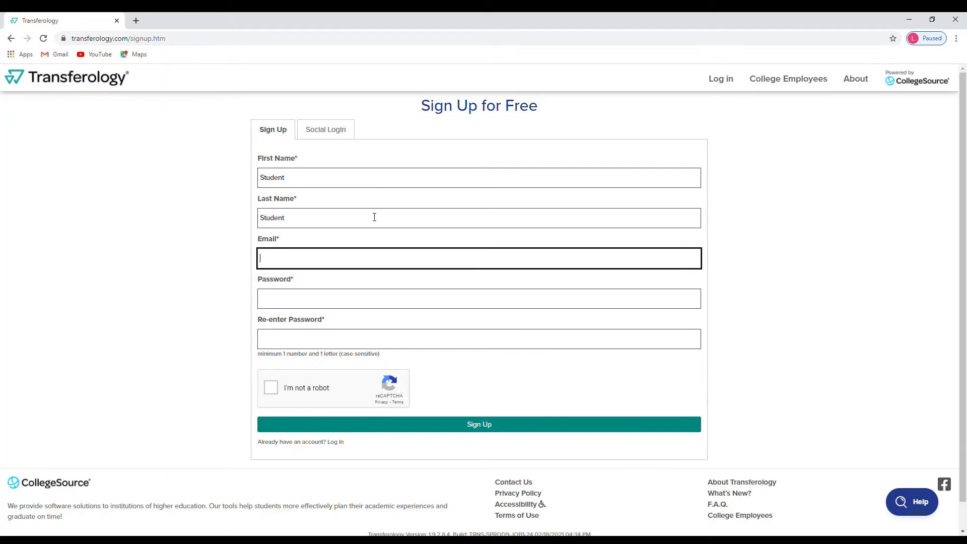
pyautogui.write('student@gmail.com')
pyautogui.press('Tab')
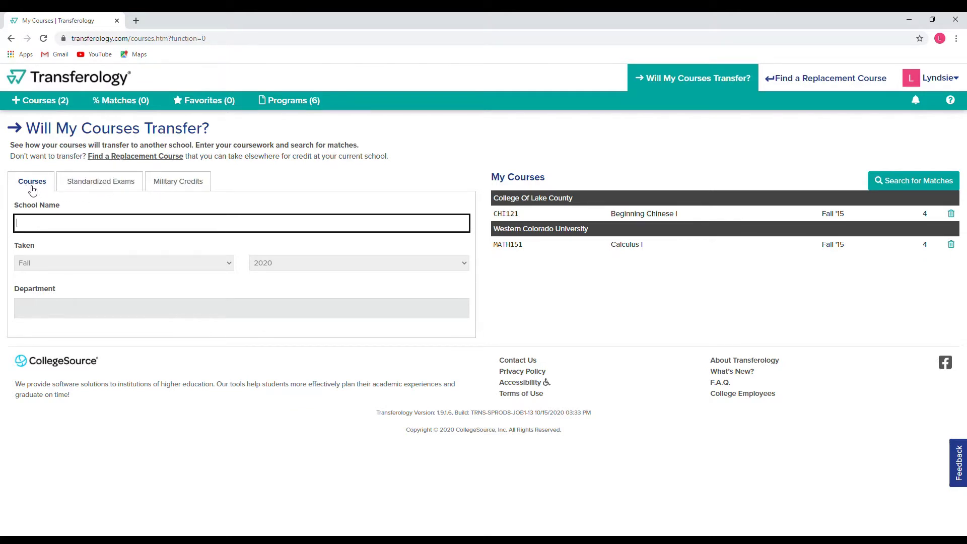
pyautogui.click(95, 185)
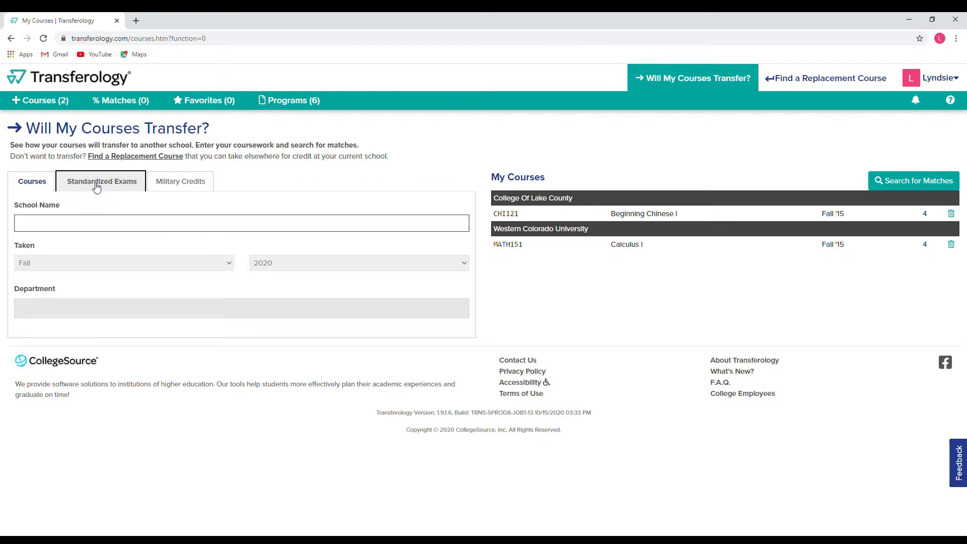
pyautogui.click(184, 188)
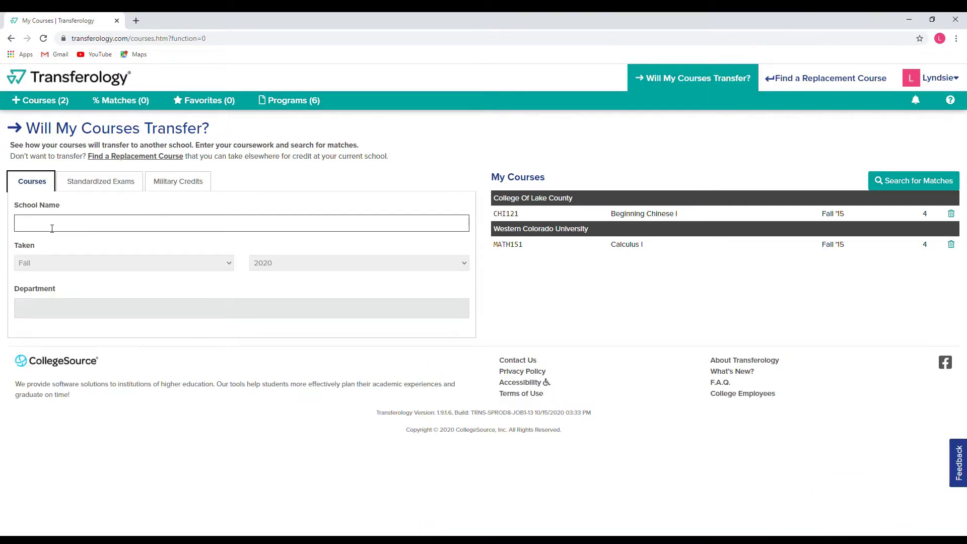
# Set the school to Front Range Community College with Spring 2019 as the term taken.
pyautogui.click(52, 228)
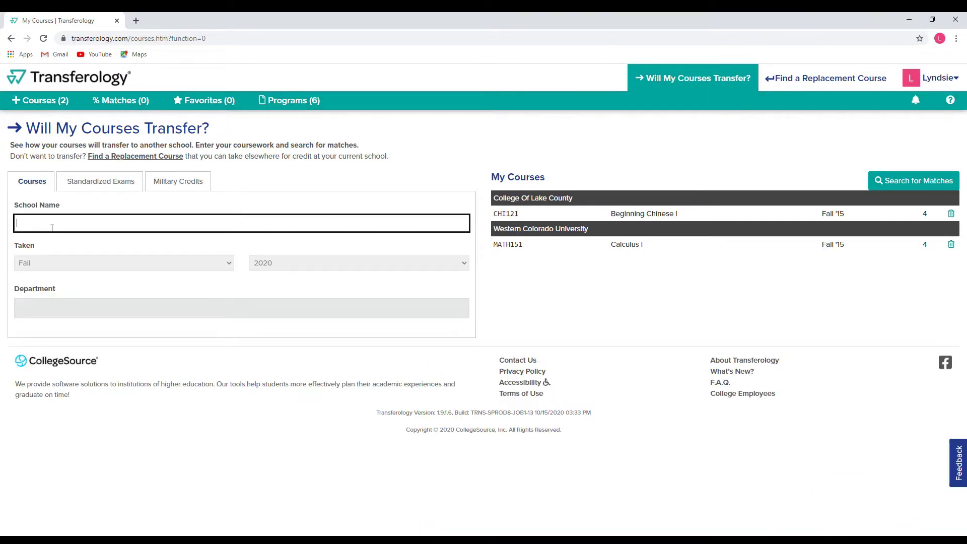
pyautogui.write('front')
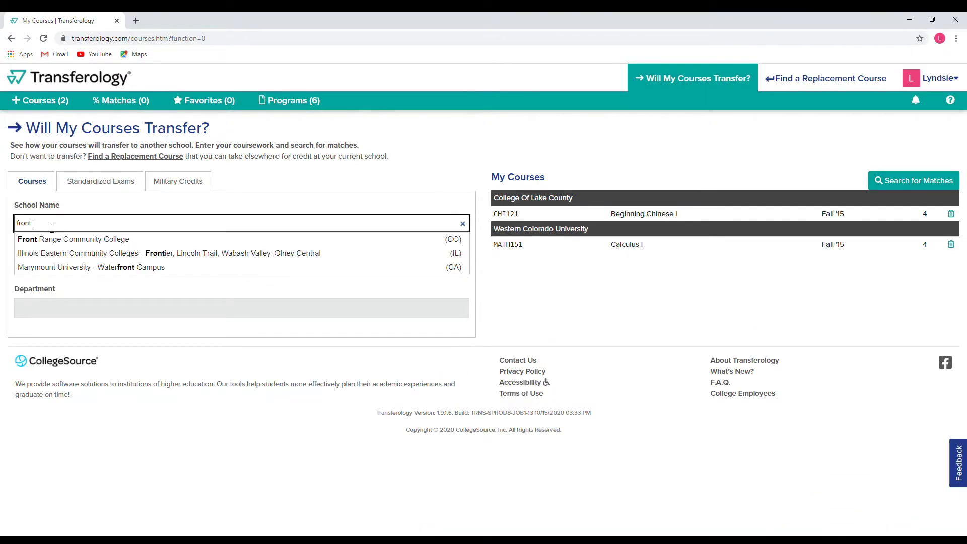
pyautogui.click(50, 239)
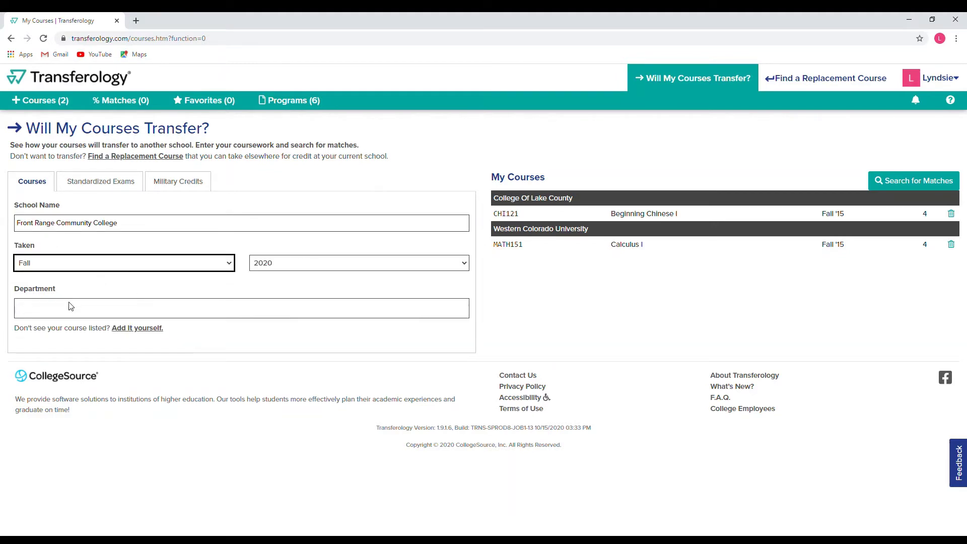
pyautogui.press('Down')
pyautogui.press('Tab')
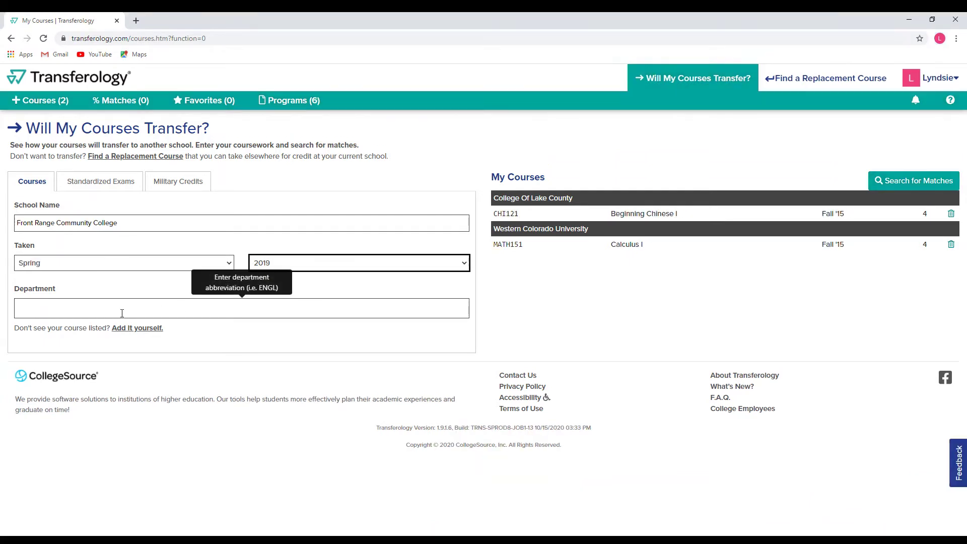
pyautogui.click(107, 314)
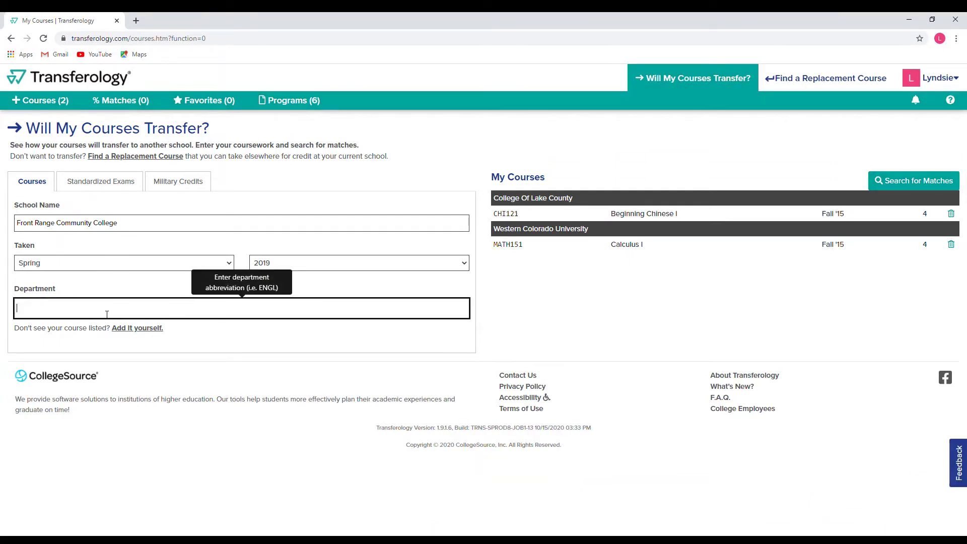
# Add PSY101 General Psychology I from the PSY - PSYCHOLOGY department.
pyautogui.write('psy')
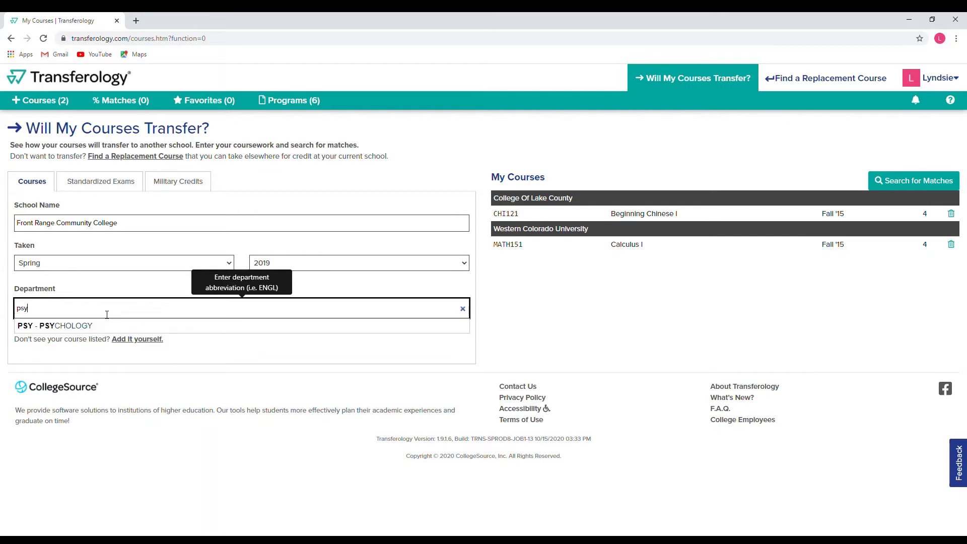
pyautogui.click(70, 326)
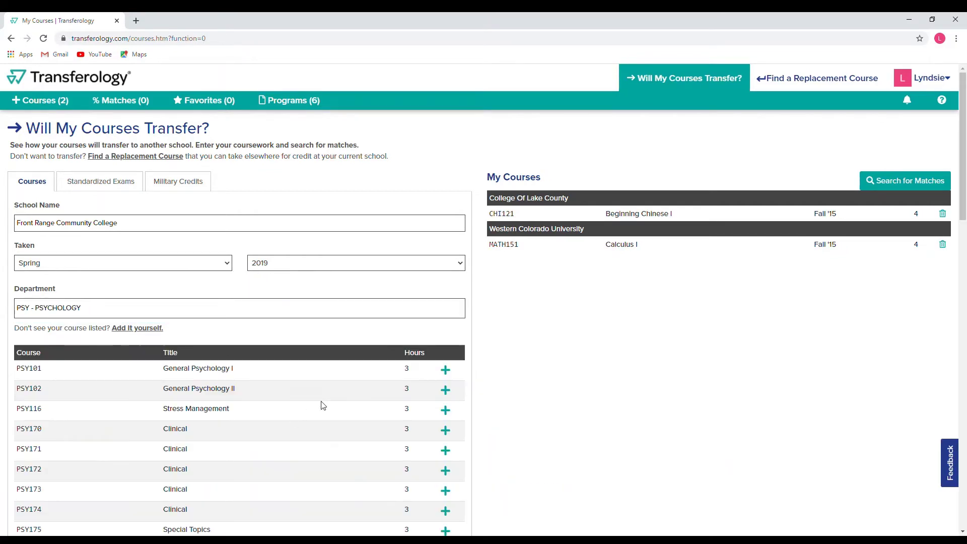
pyautogui.scroll(-2, 327, 401)
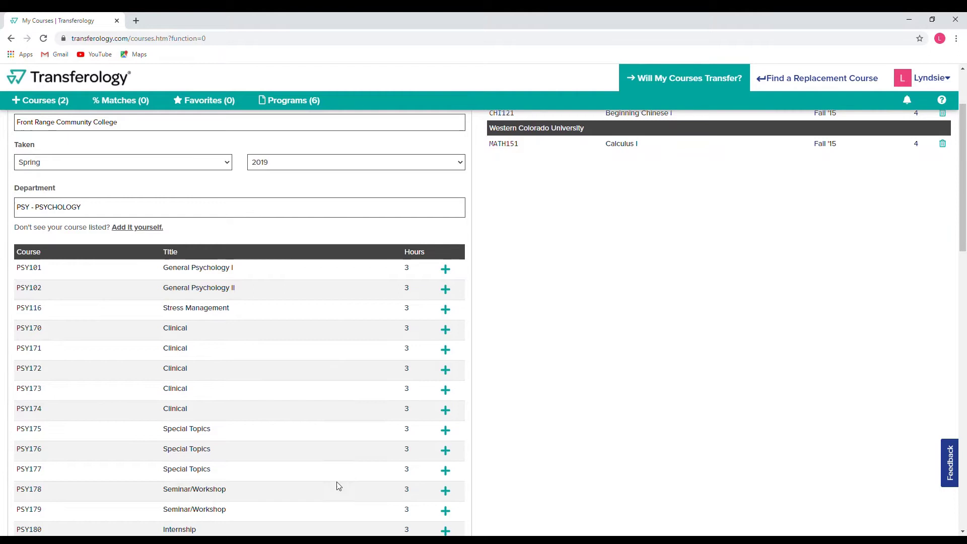
pyautogui.click(446, 269)
pyautogui.scroll(2, 272, 302)
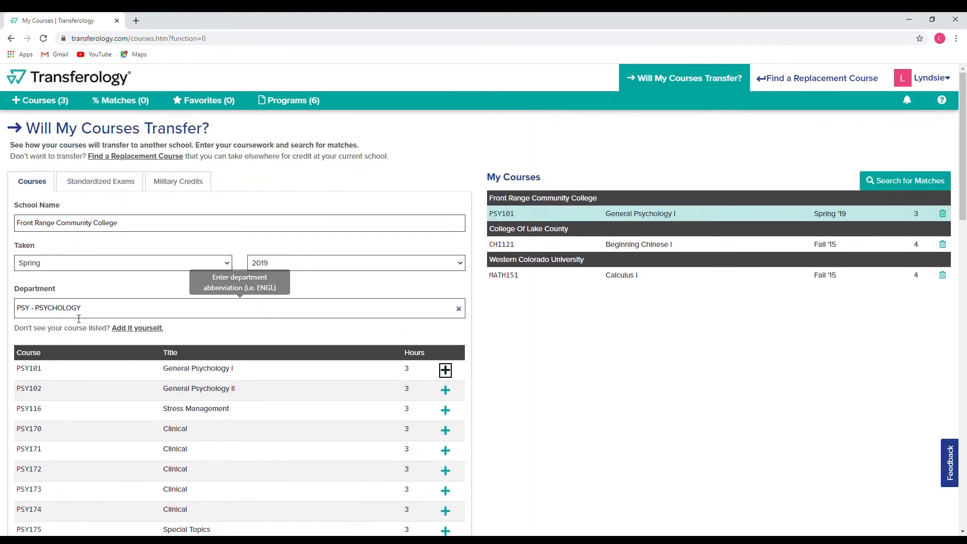
# Add ENG121 English Composition I from the ENG - ENGLISH department.
pyautogui.click(263, 308)
pyautogui.write('eng')
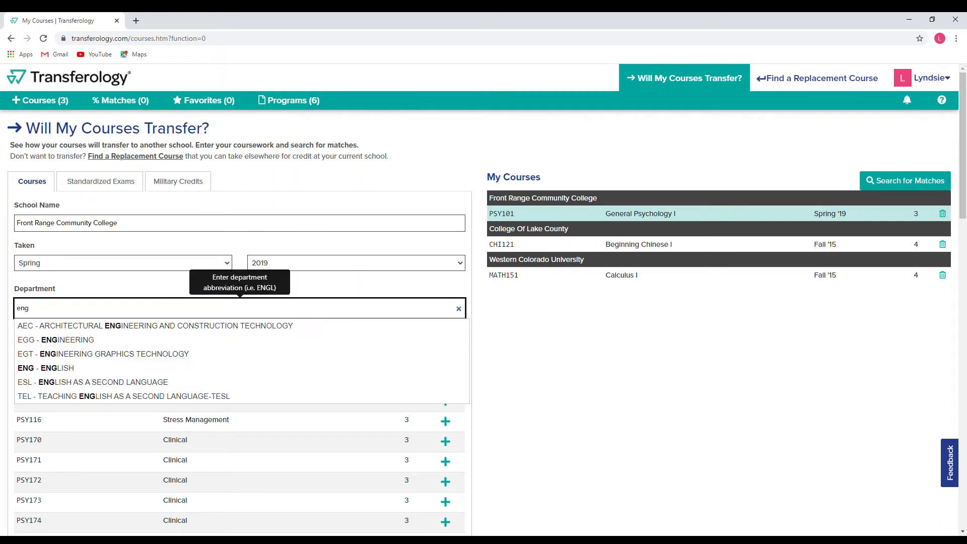
pyautogui.click(39, 369)
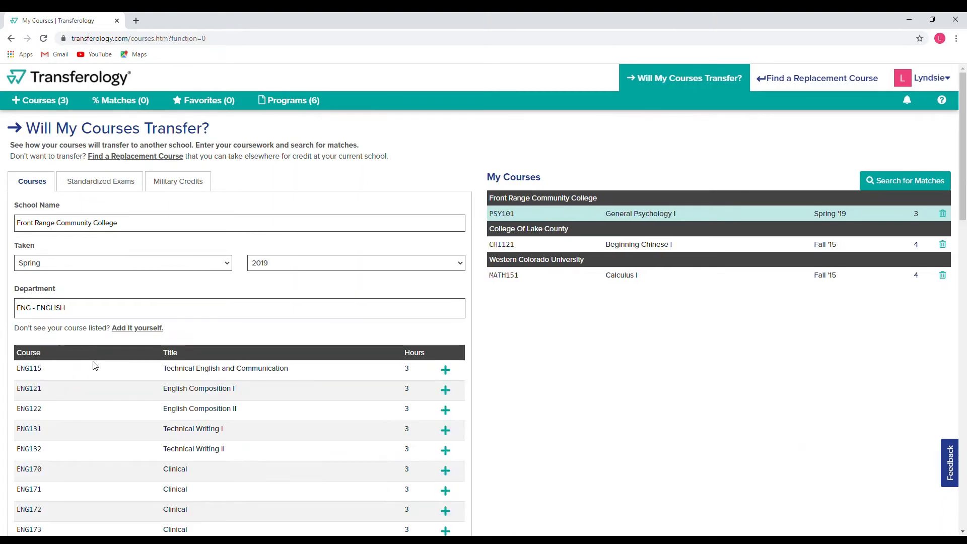
pyautogui.click(445, 390)
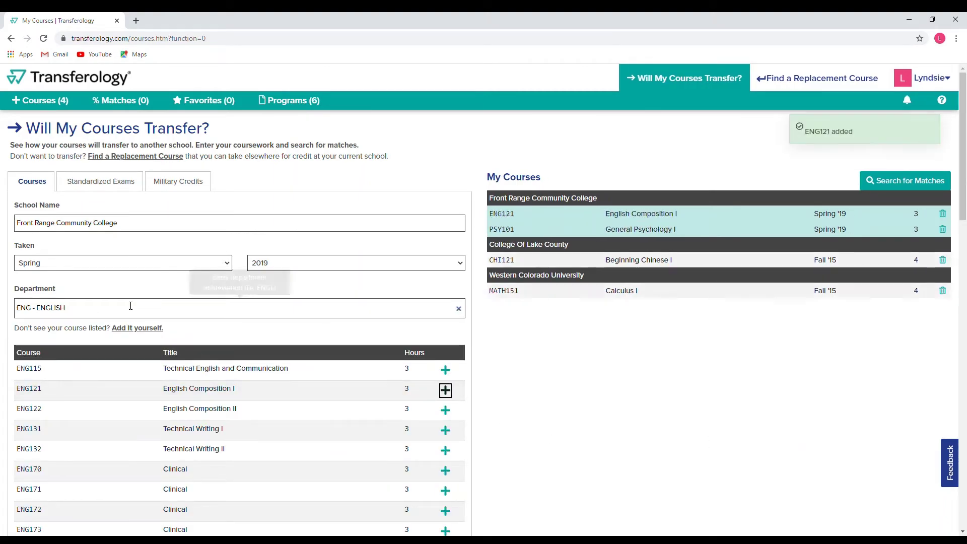
# Change the term taken from Spring to Fall.
pyautogui.click(75, 268)
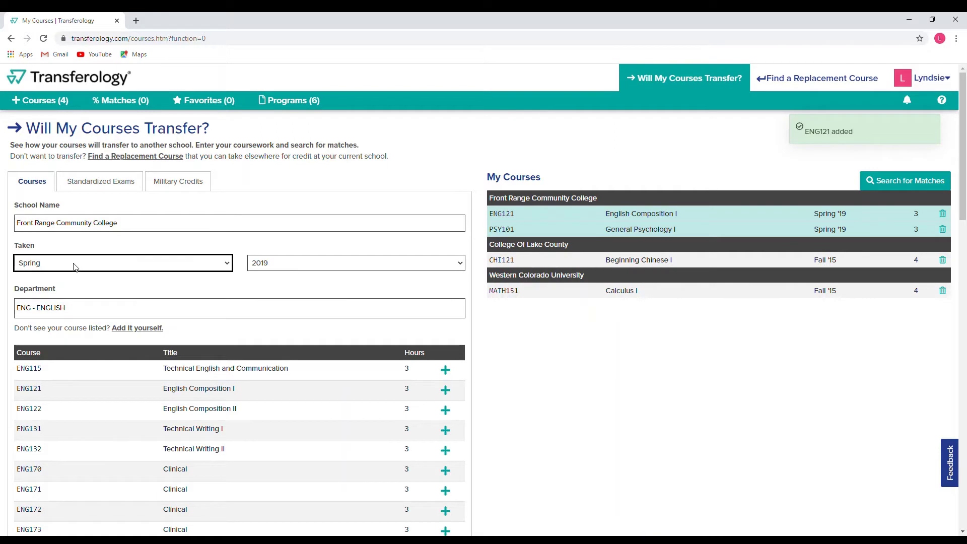
pyautogui.click(58, 306)
pyautogui.press('Tab')
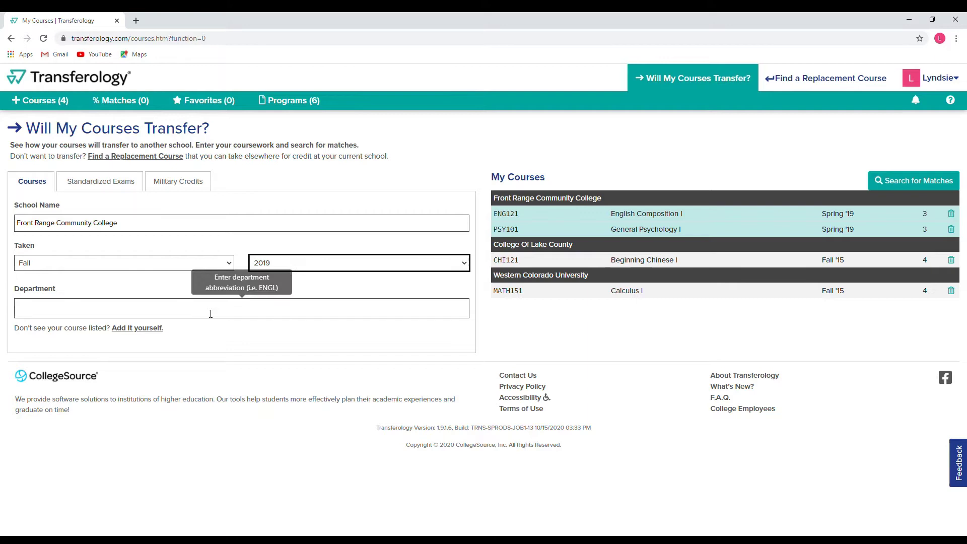
# Add MAT202 Calculus II: MA1 from the MAT - MATHEMATICS department.
pyautogui.click(127, 314)
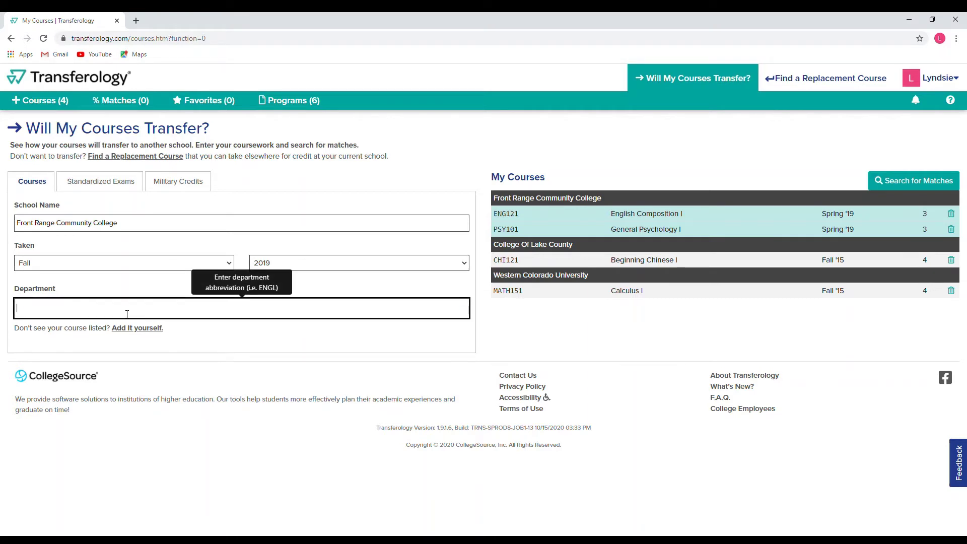
pyautogui.write('math')
pyautogui.click(77, 325)
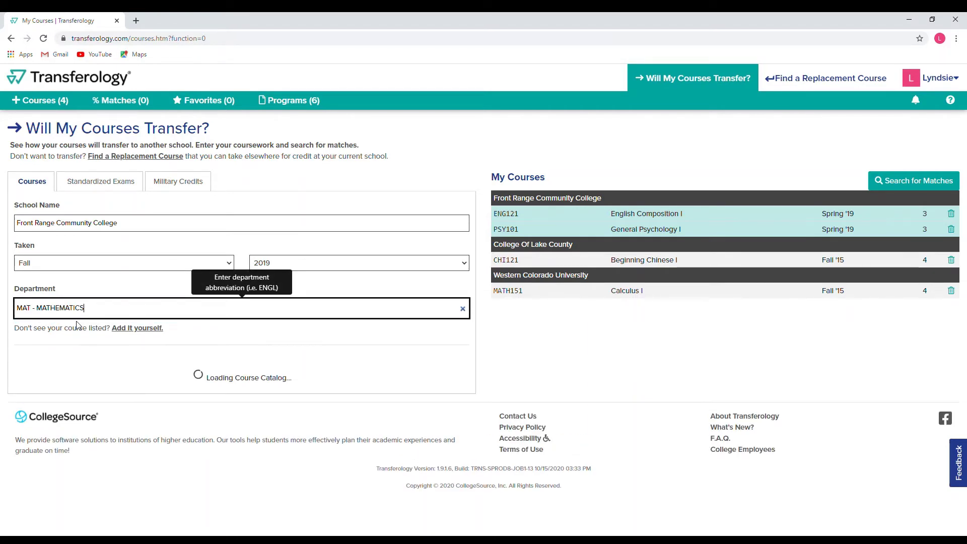
pyautogui.scroll(-4, 244, 367)
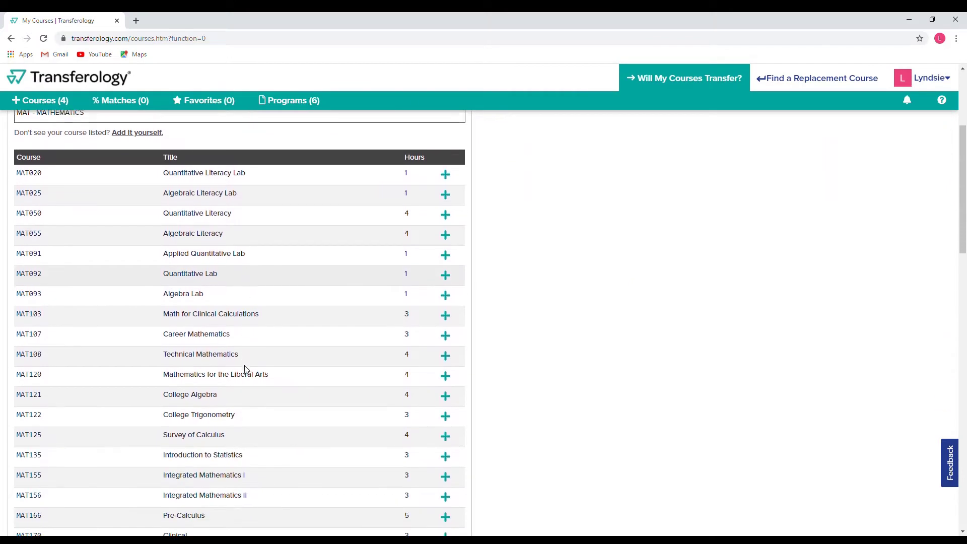
pyautogui.scroll(-3, 283, 417)
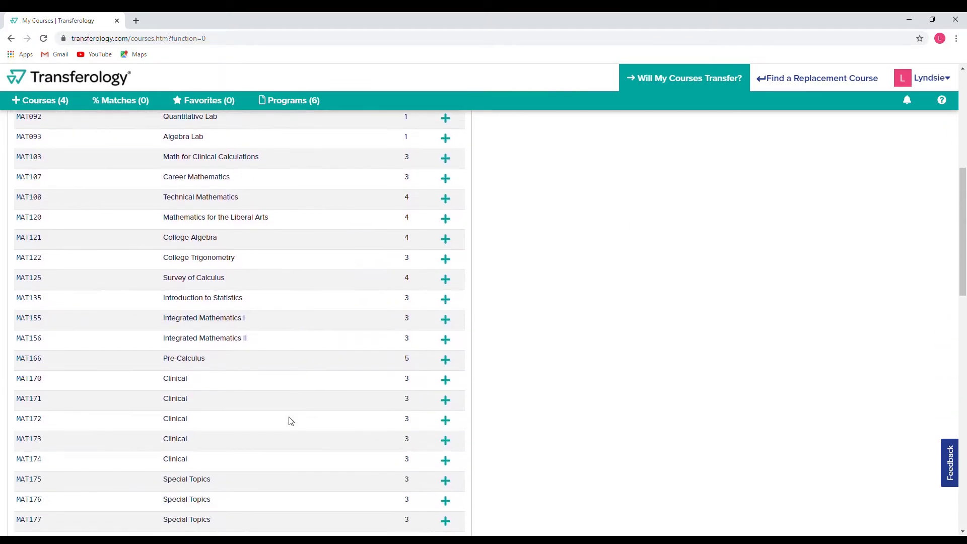
pyautogui.scroll(-3, 290, 421)
pyautogui.scroll(-2, 291, 421)
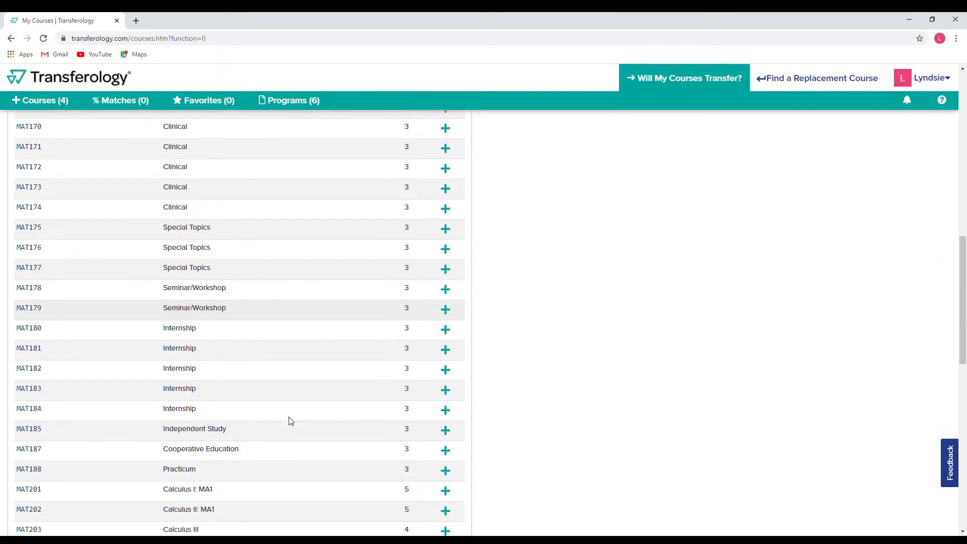
pyautogui.scroll(-1, 291, 421)
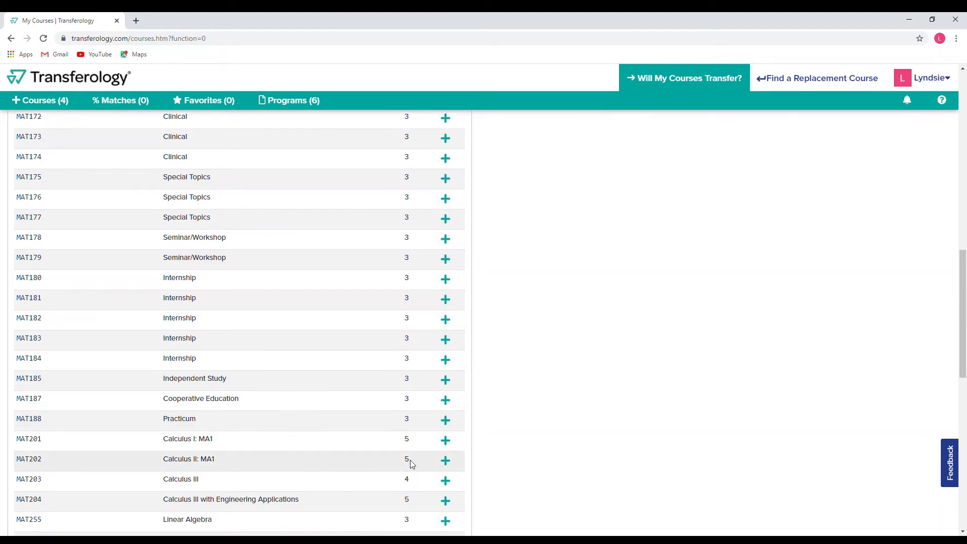
pyautogui.click(446, 460)
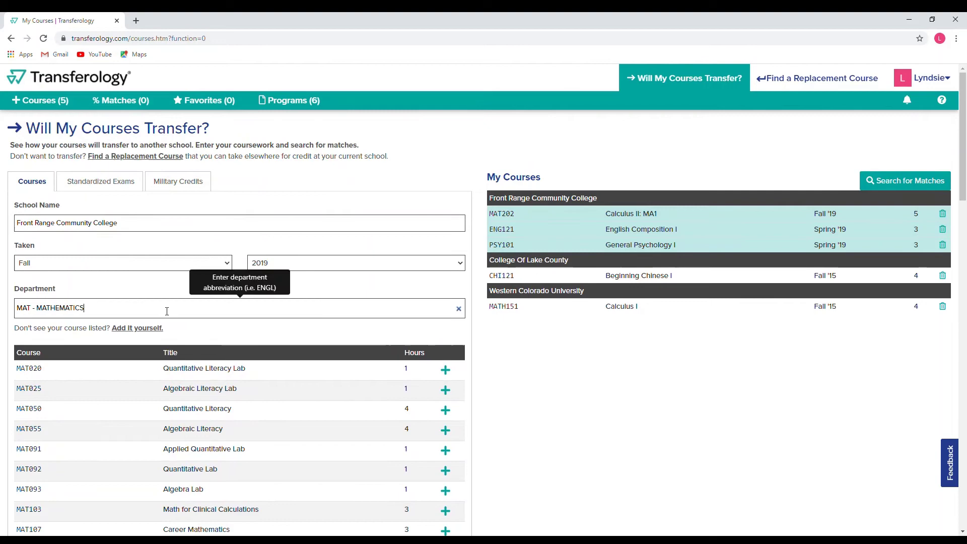
# Add WEL125 Introduction to Gas Metal Arc Welding from WEL - WELDING TECHNOLOGY.
pyautogui.click(27, 309)
pyautogui.write('weld')
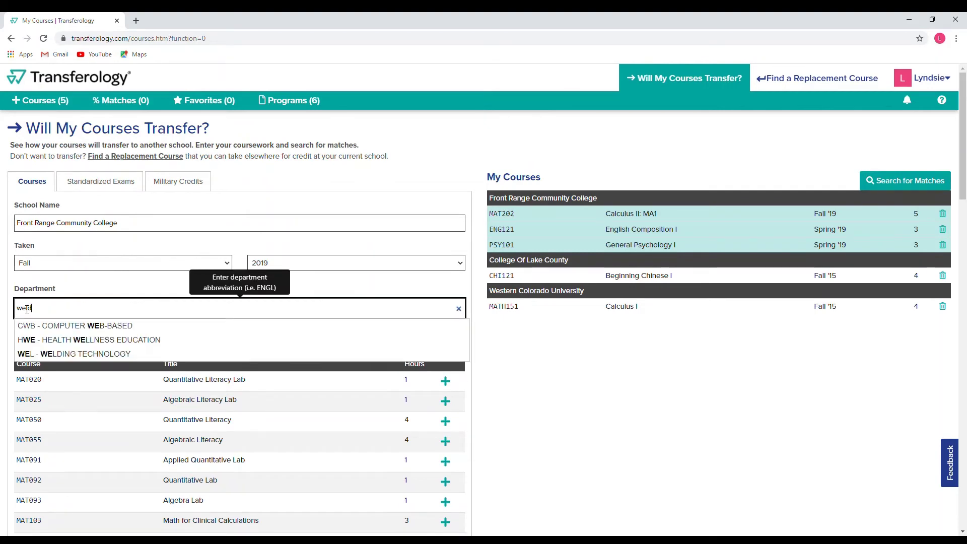
pyautogui.click(53, 326)
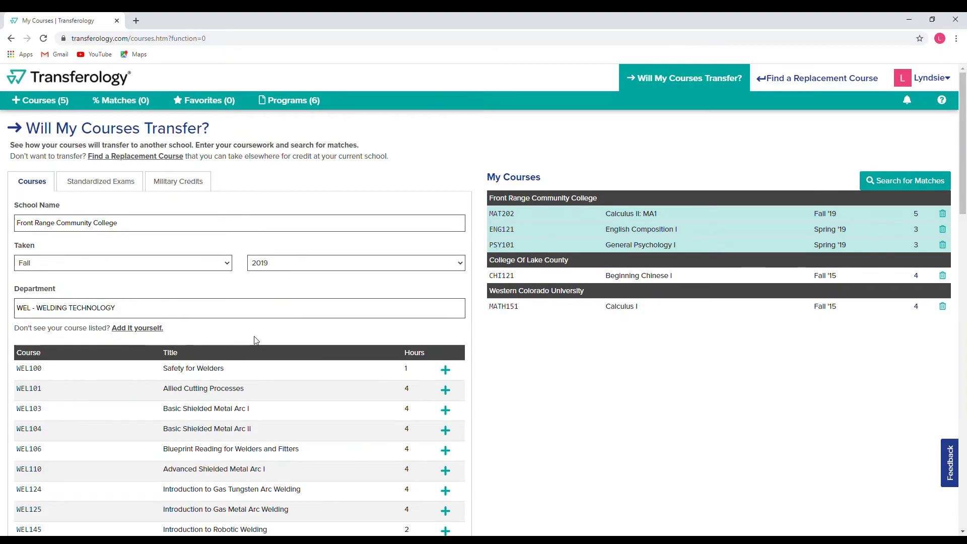
pyautogui.scroll(-1, 257, 340)
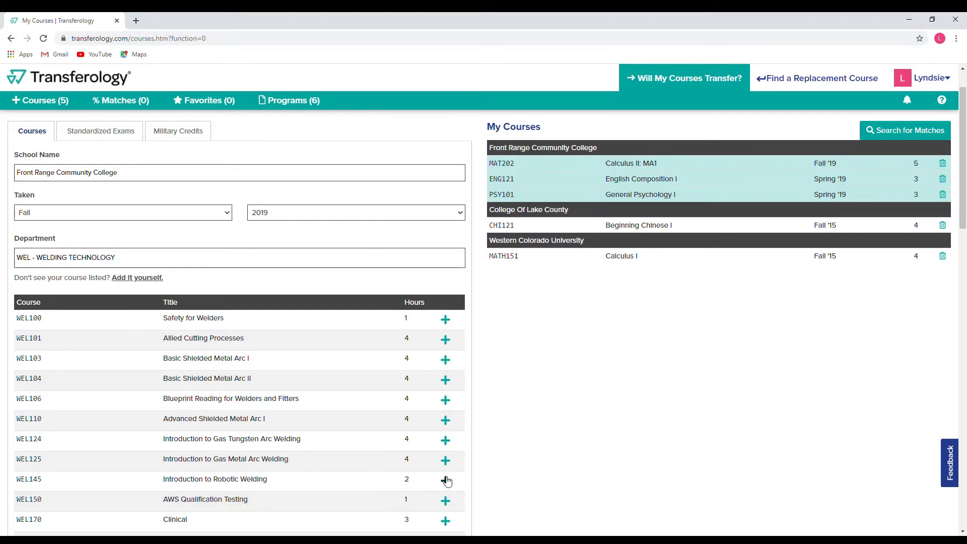
pyautogui.click(445, 460)
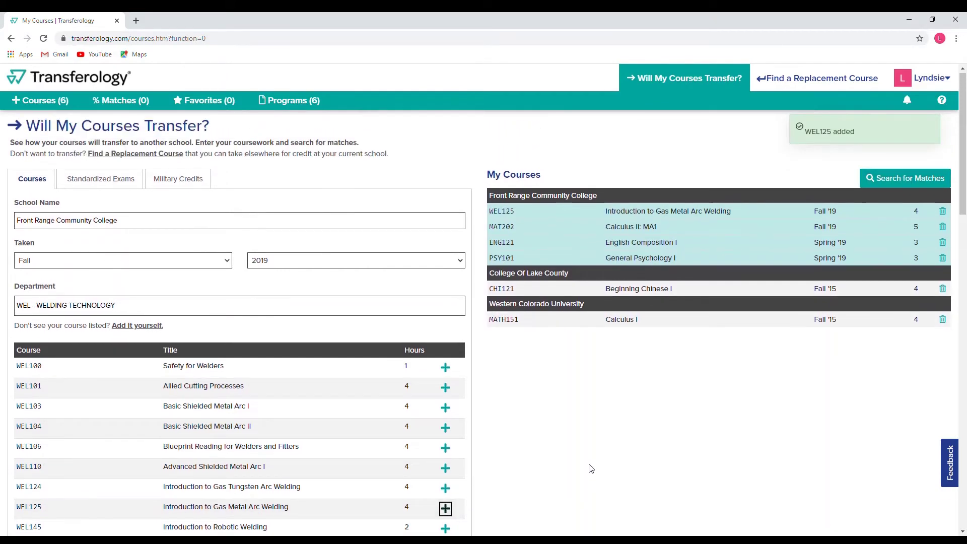
pyautogui.scroll(1, 590, 469)
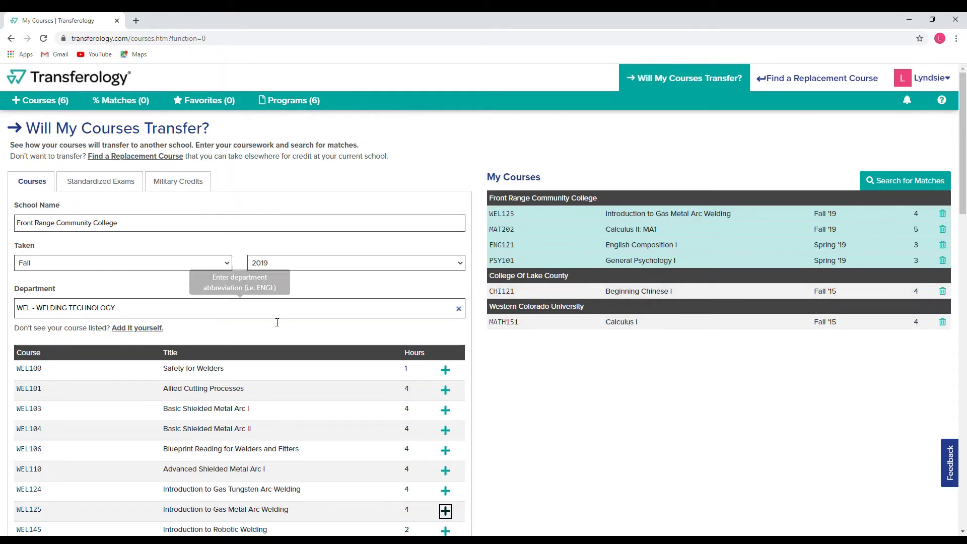
# Run Search for Matches to list schools that accept the six entered courses.
pyautogui.click(910, 185)
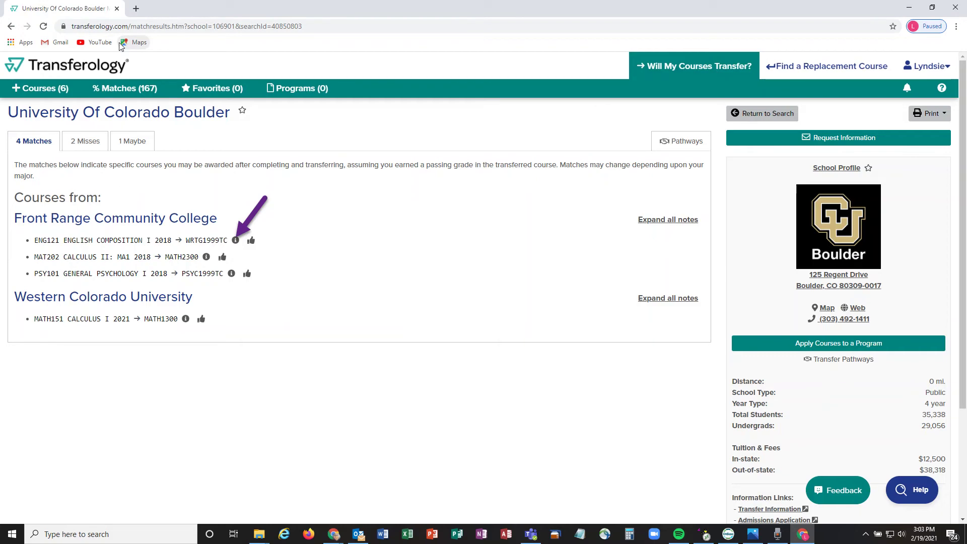
pyautogui.click(85, 141)
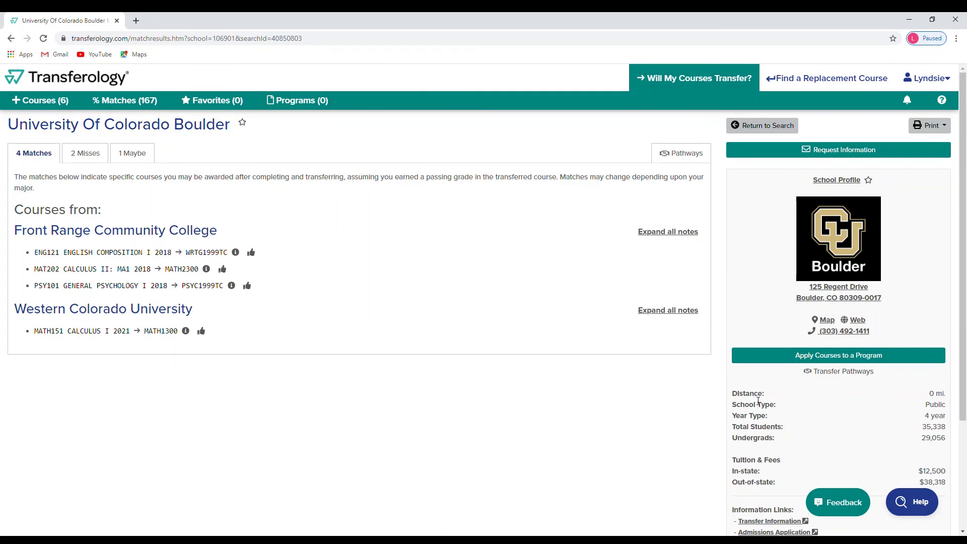
pyautogui.scroll(-3, 758, 401)
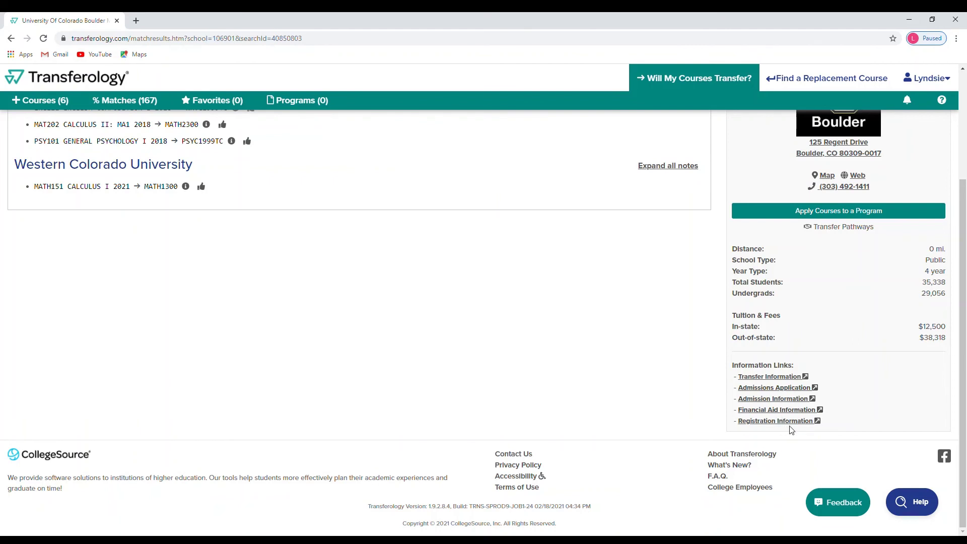
pyautogui.scroll(3, 891, 389)
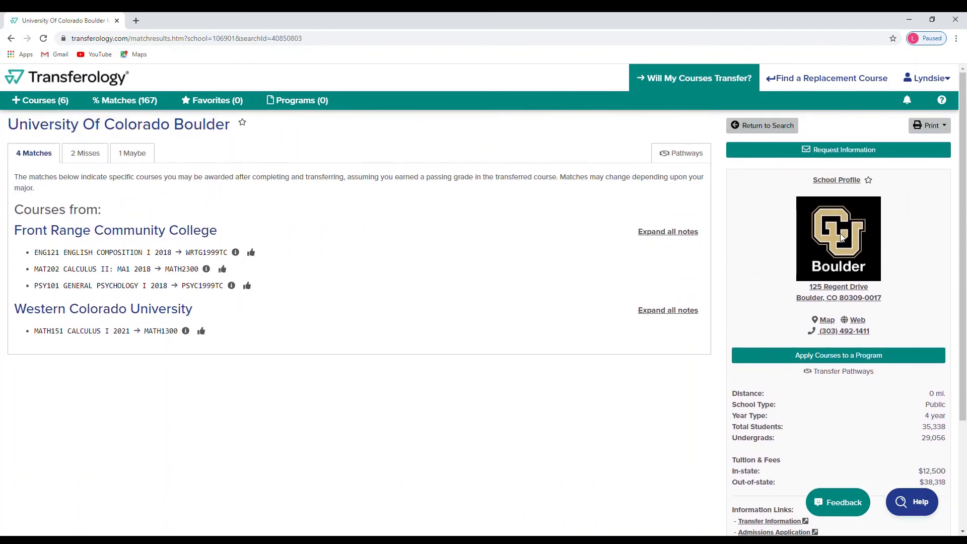